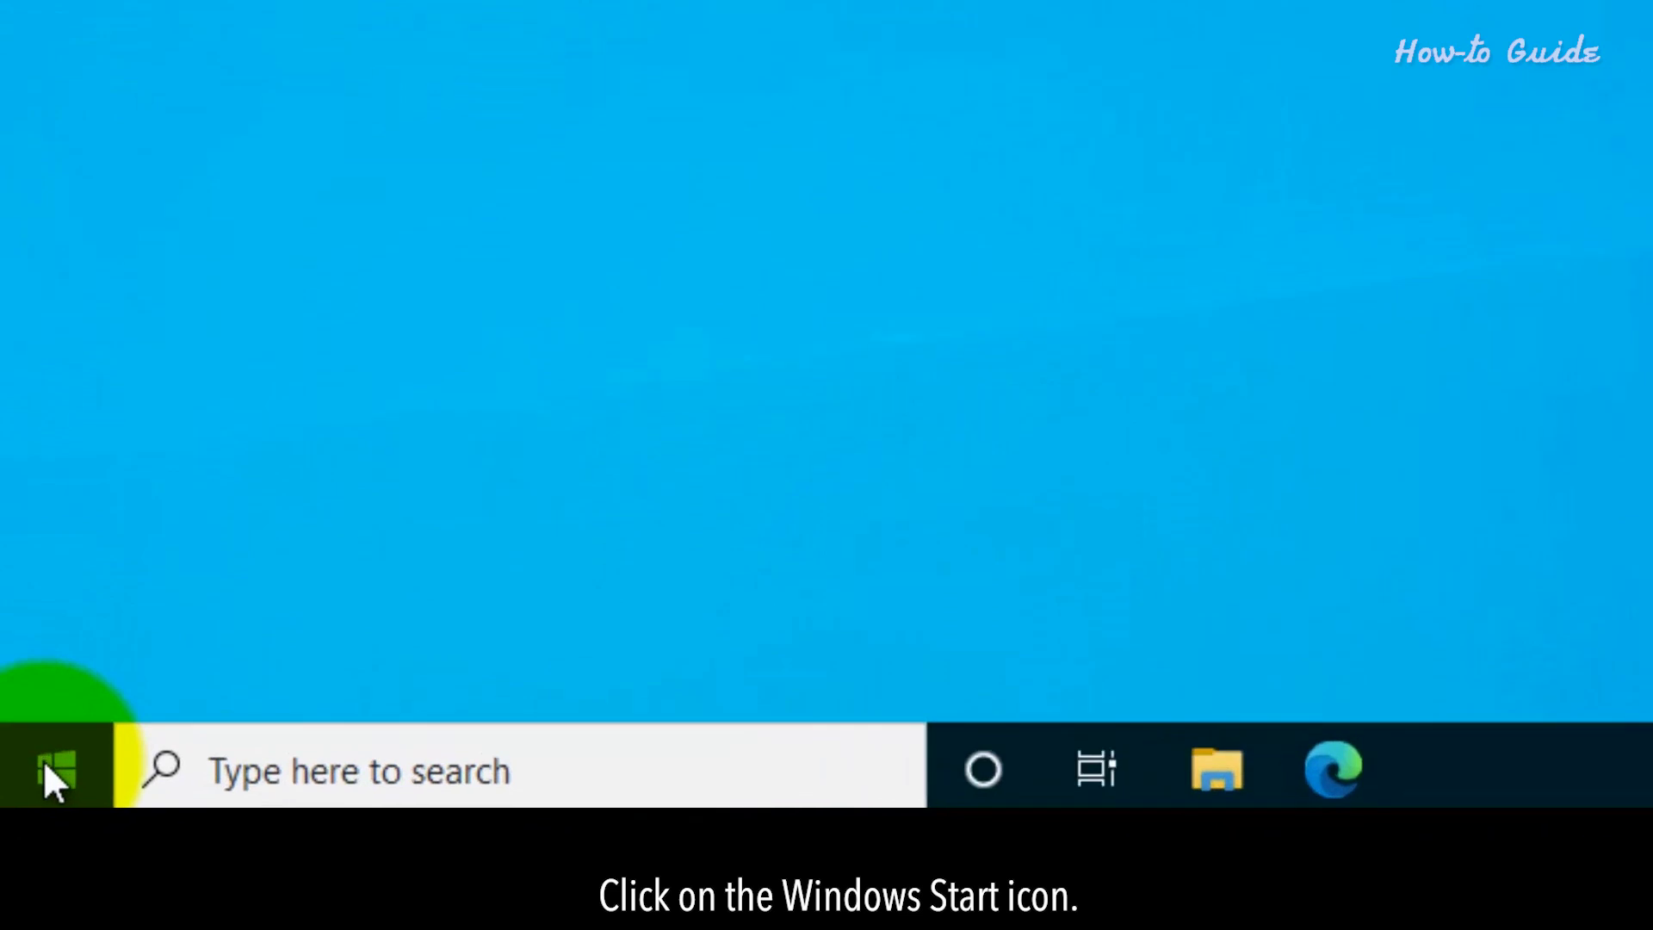
Open Windows Settings from the Start menu and go to the Devices section
{"action": "left_click", "coordinate": [42, 762]}
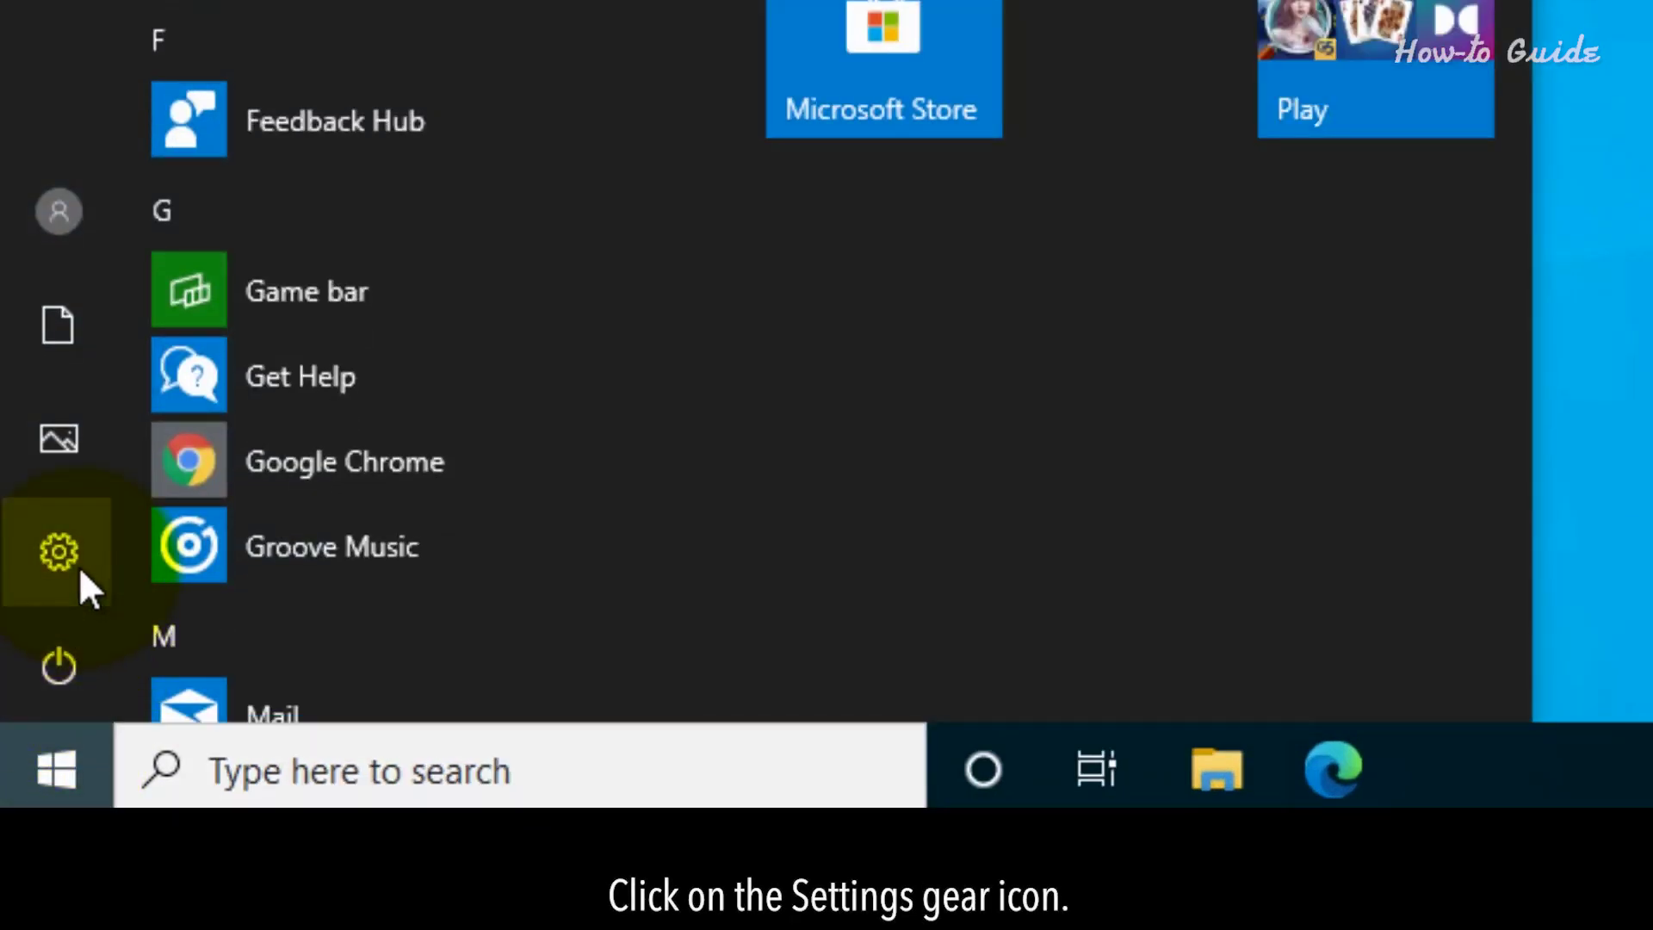
{"action": "left_click", "coordinate": [59, 554]}
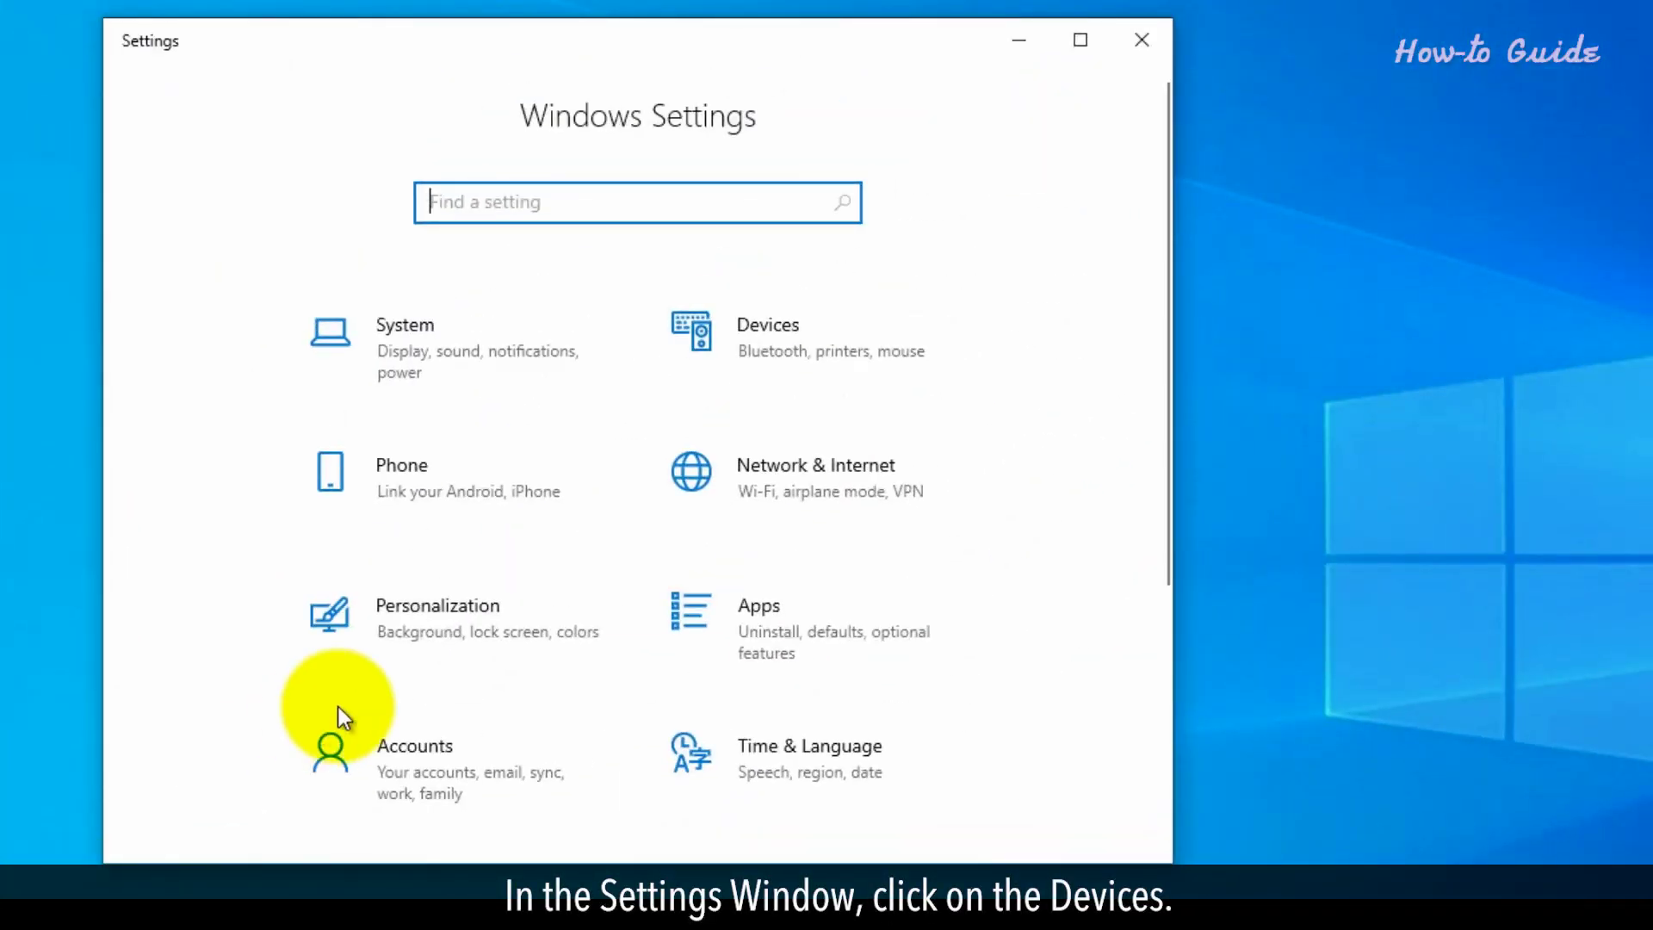
{"action": "left_click", "coordinate": [852, 357]}
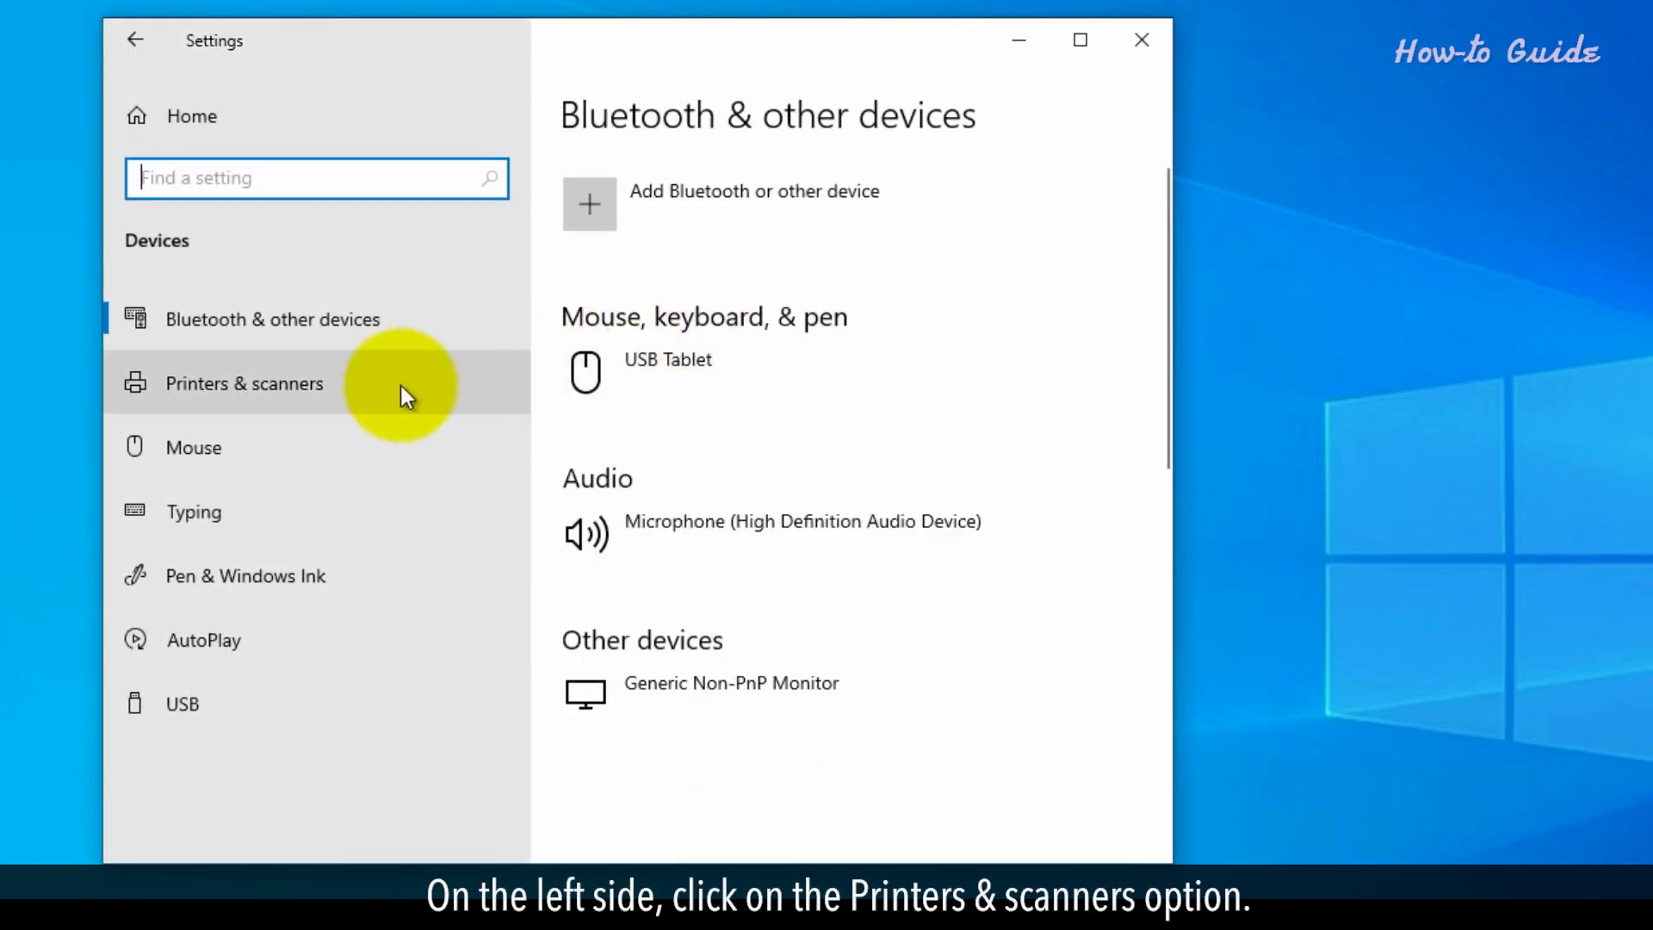
Switch to Printers & scanners and run the 'Add a printer or scanner' search
{"action": "left_click", "coordinate": [232, 391]}
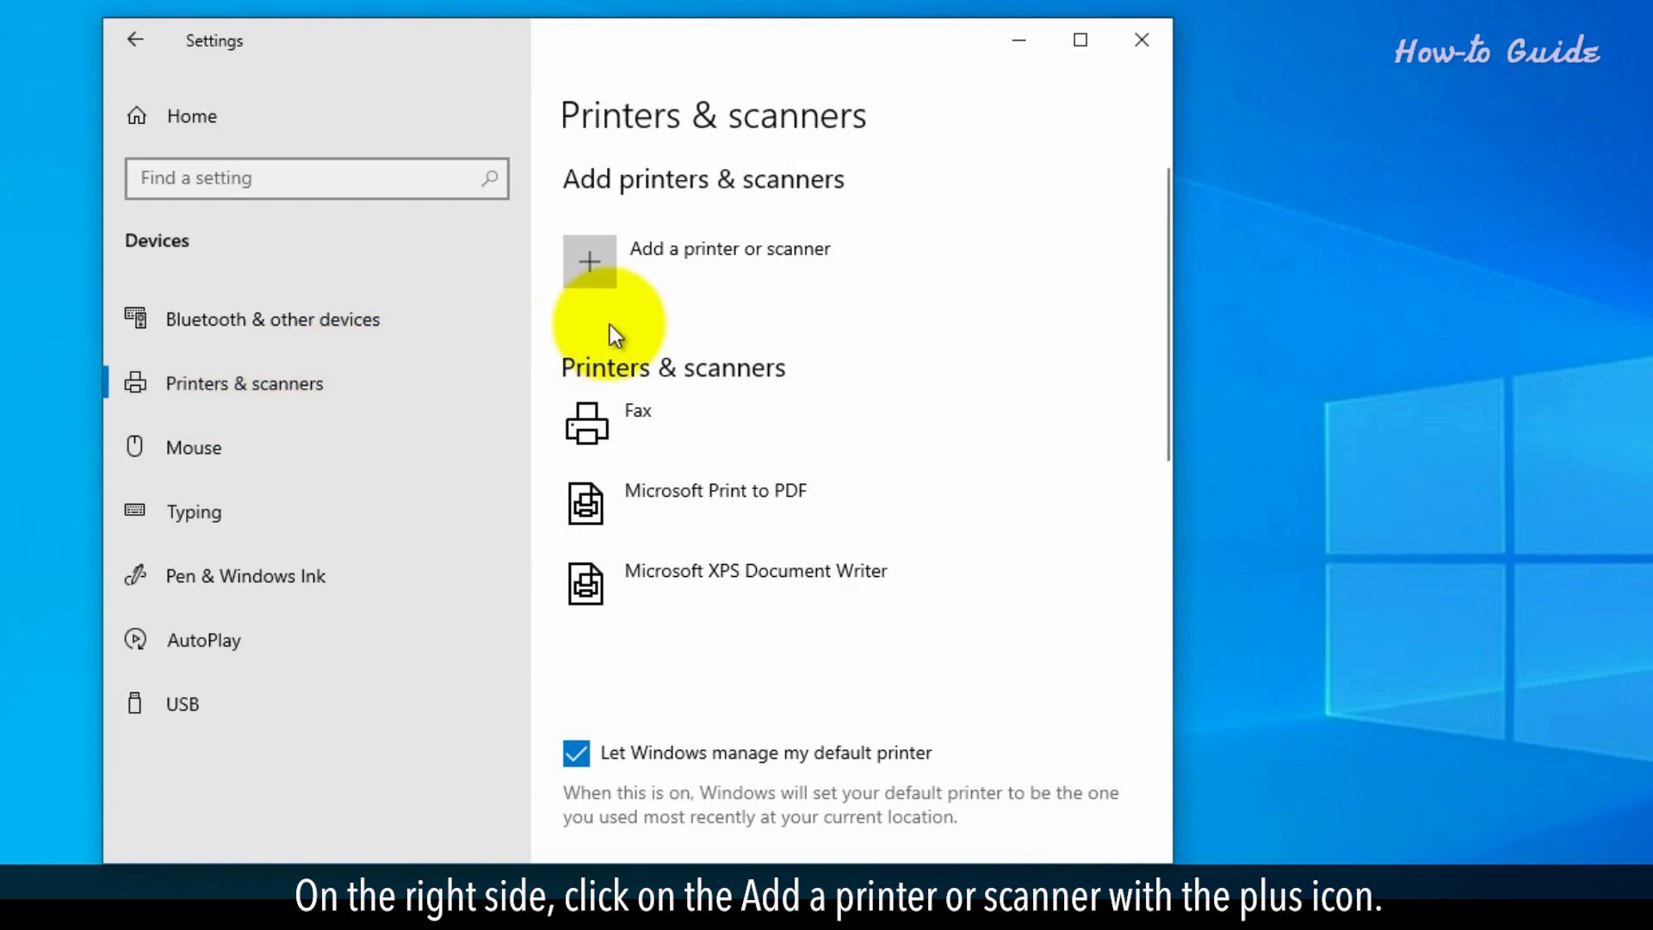
{"action": "left_click", "coordinate": [763, 261]}
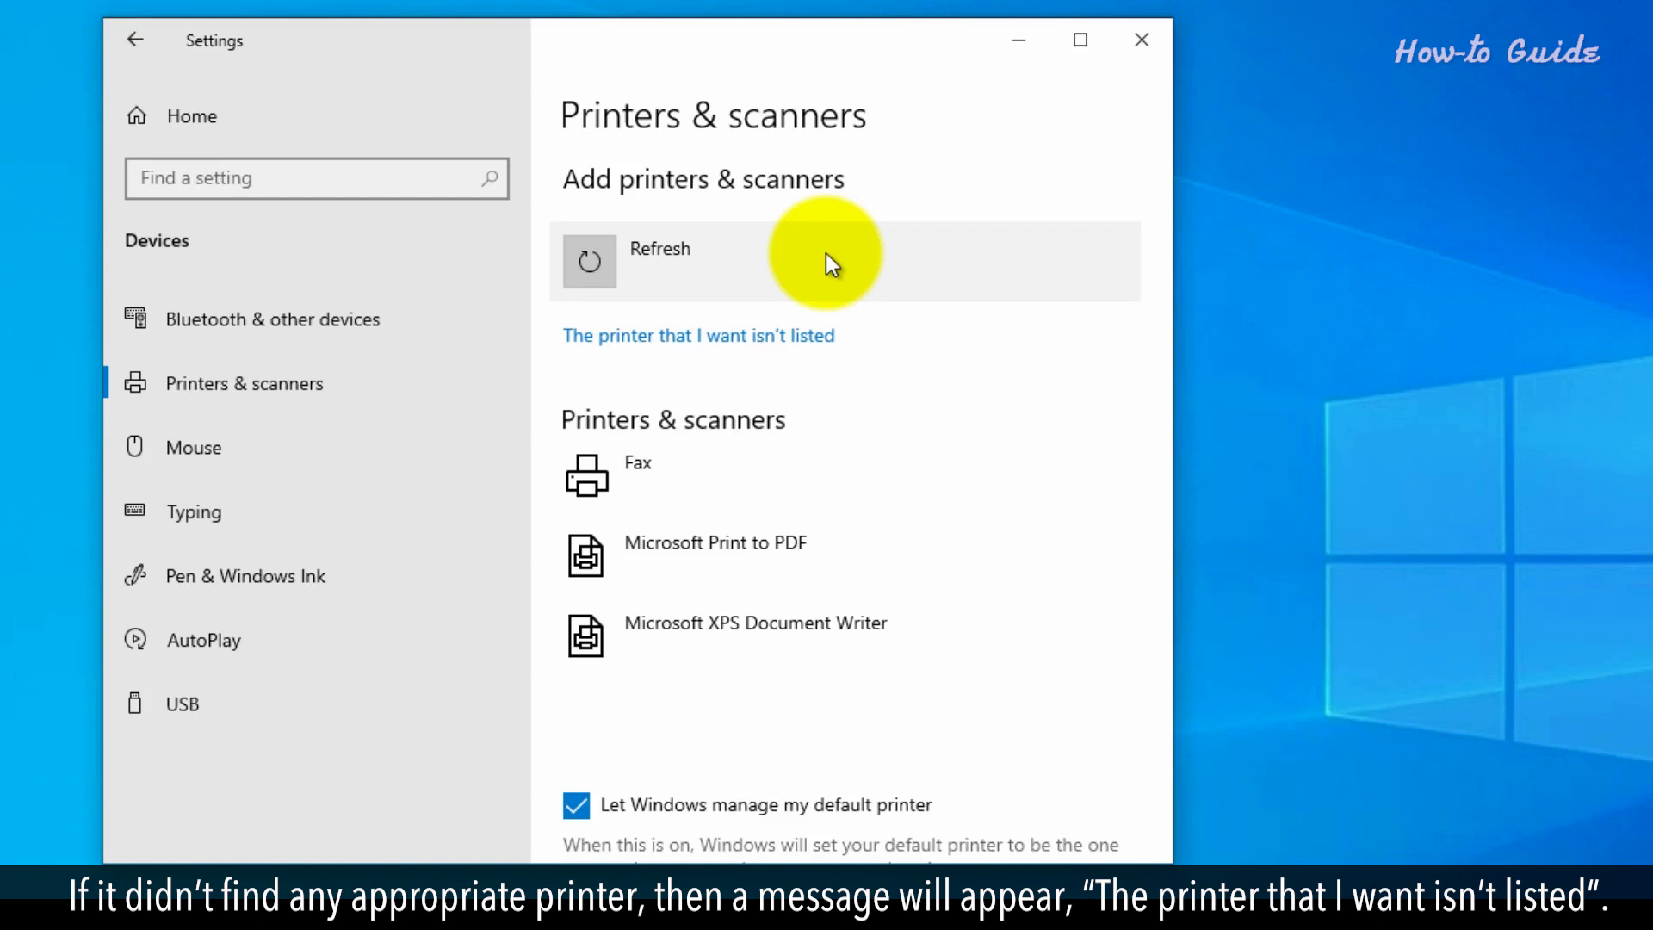
Choose 'The printer that I want isn't listed' and select the local printer with manual settings option
{"action": "left_click", "coordinate": [803, 339]}
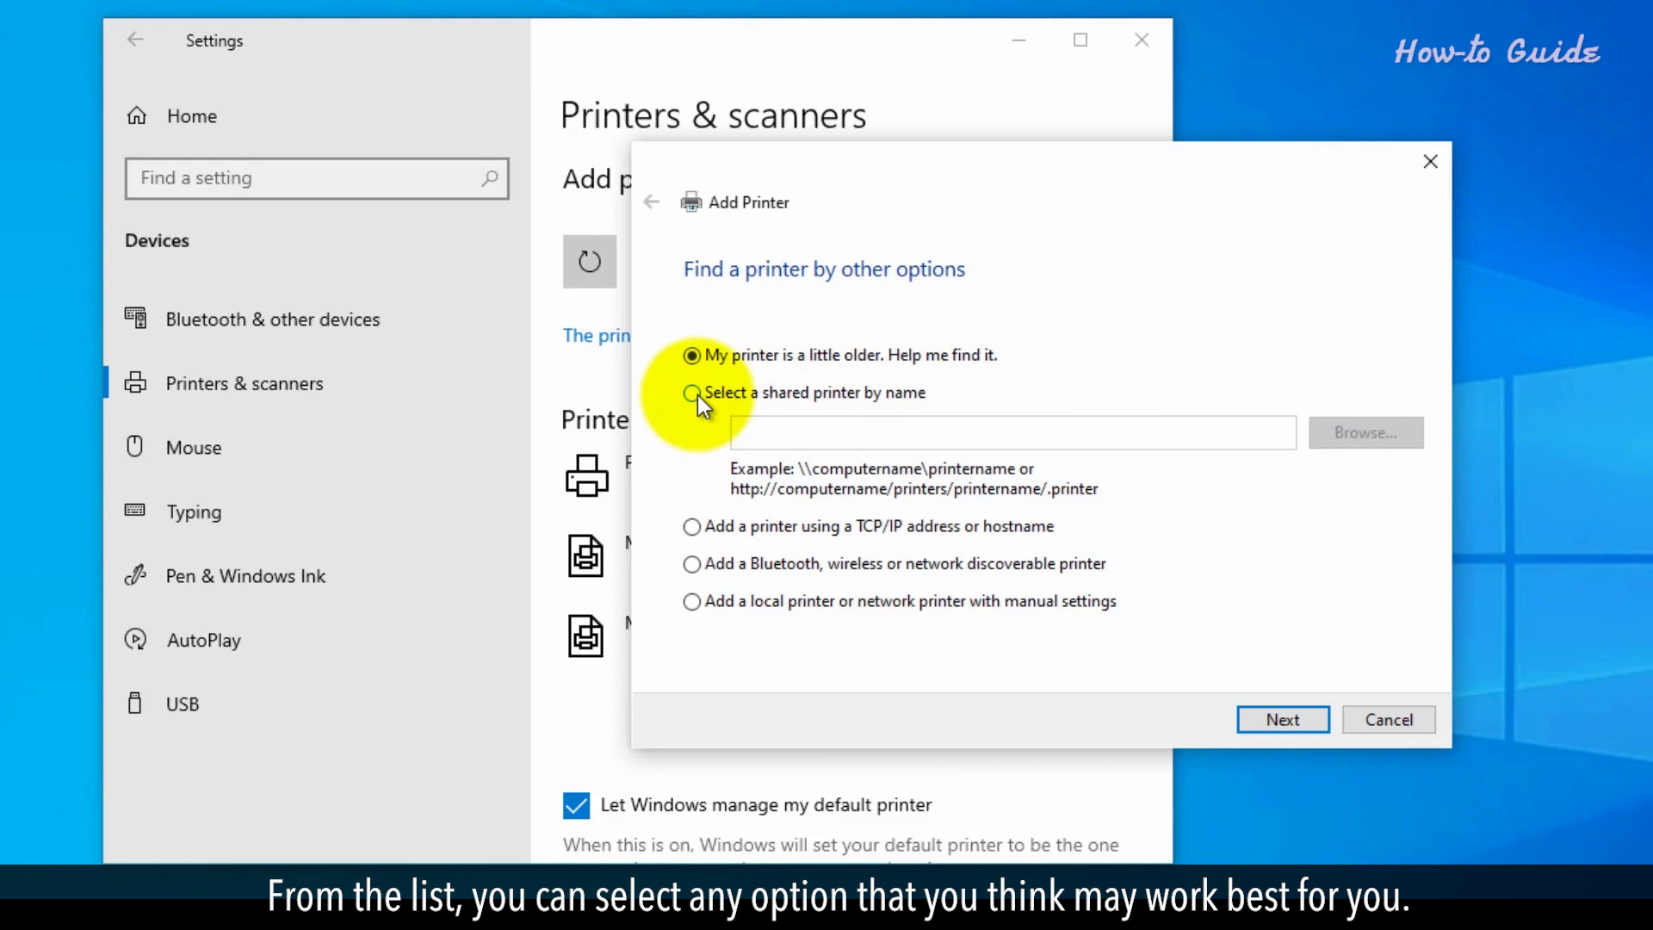
{"action": "left_click", "coordinate": [693, 393]}
{"action": "left_click", "coordinate": [690, 526]}
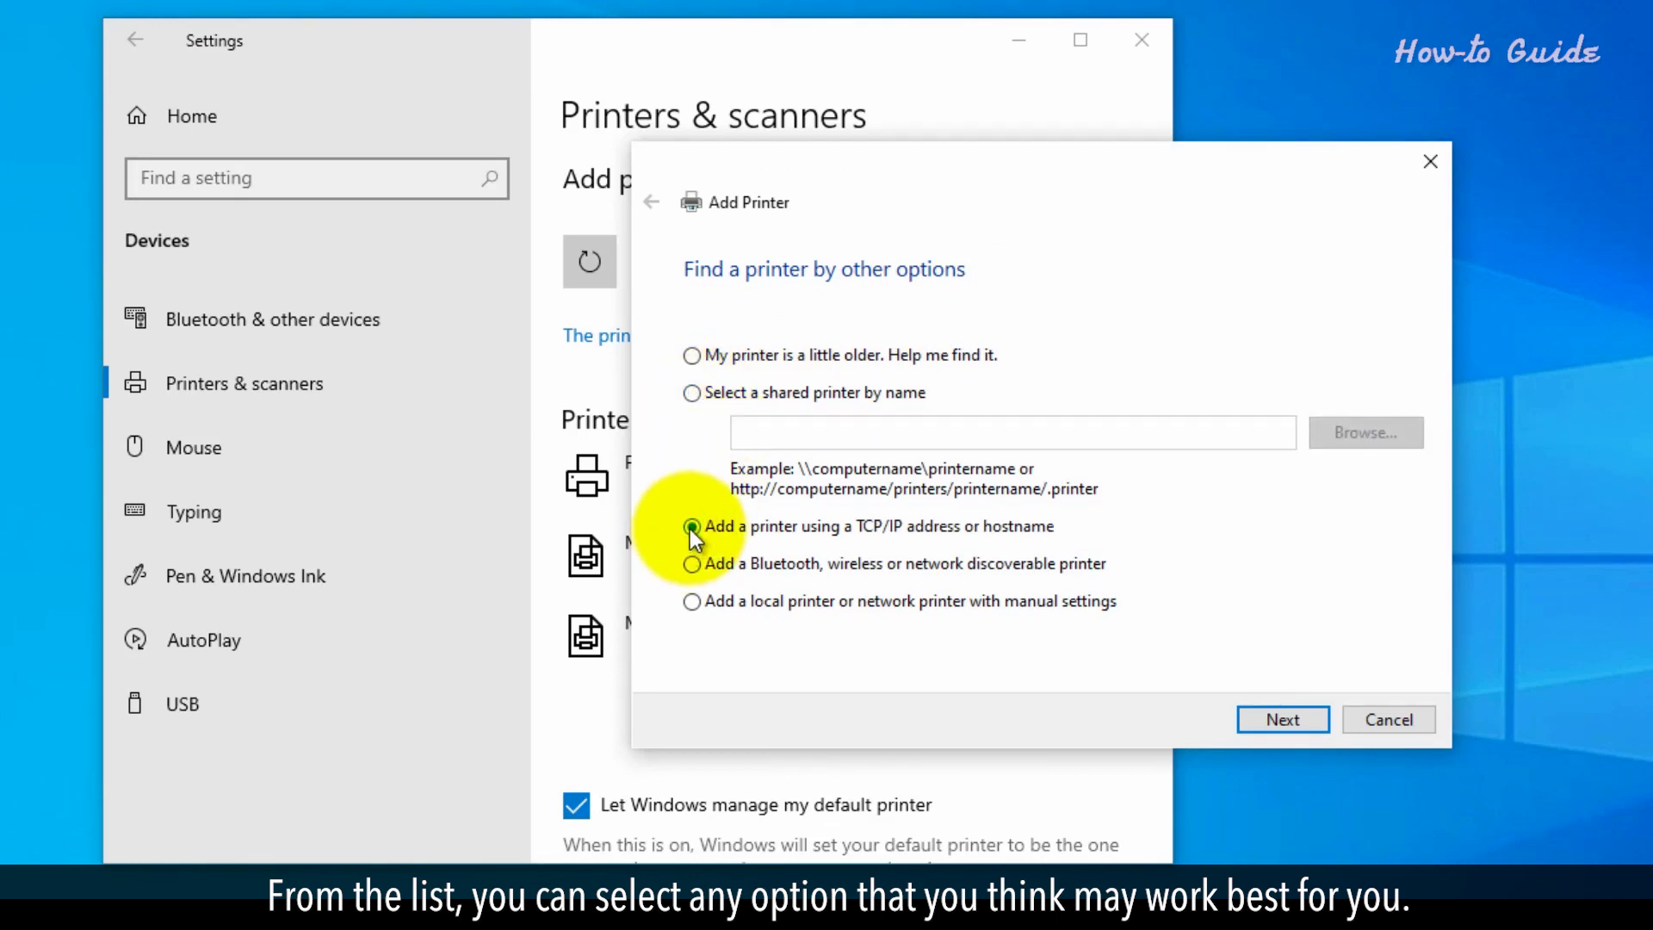
{"action": "left_click", "coordinate": [691, 563]}
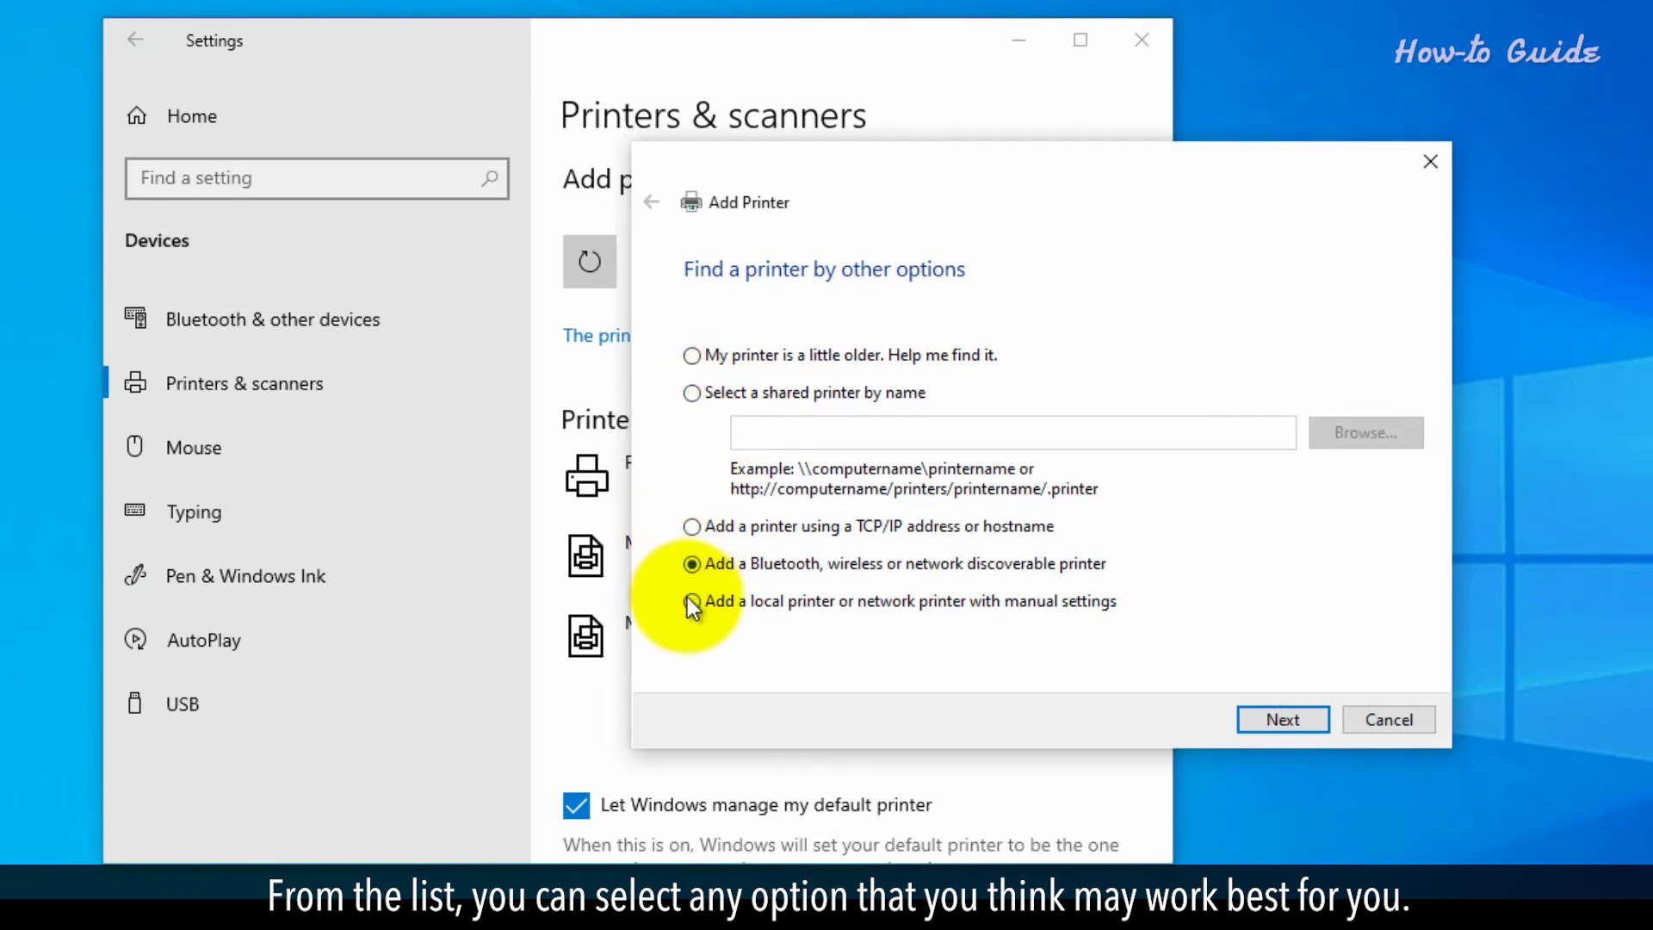
{"action": "left_click", "coordinate": [692, 600]}
{"action": "left_click", "coordinate": [693, 601]}
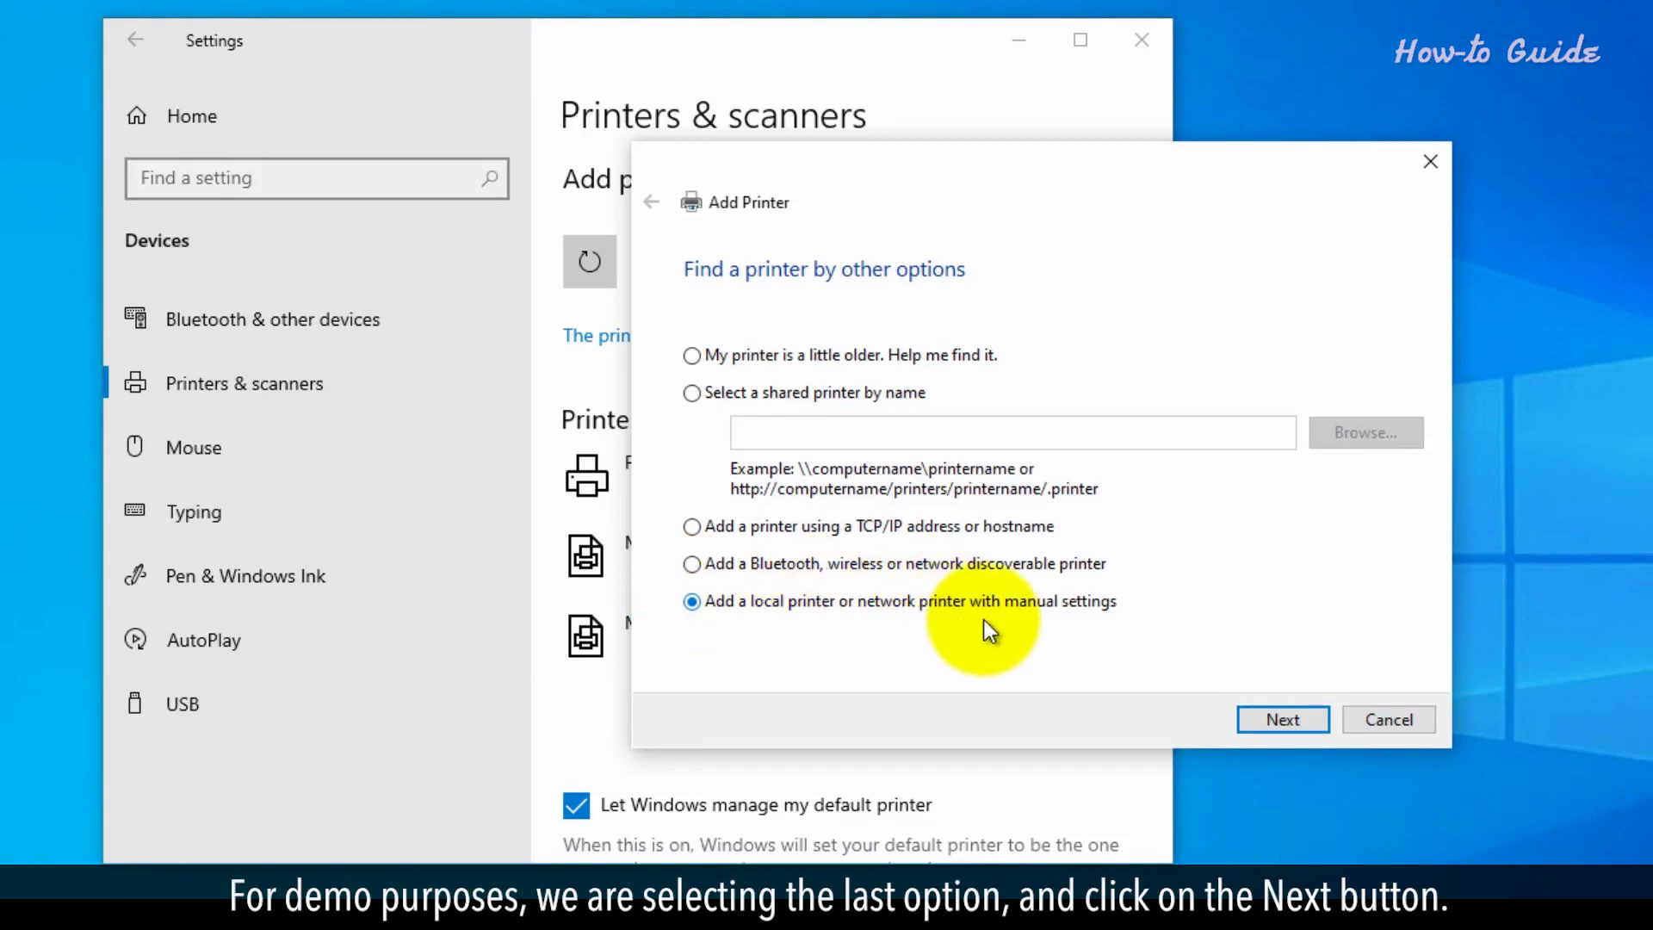
Move to the printer port page and keep existing port LPT1: (Printer Port)
{"action": "left_click", "coordinate": [1271, 719]}
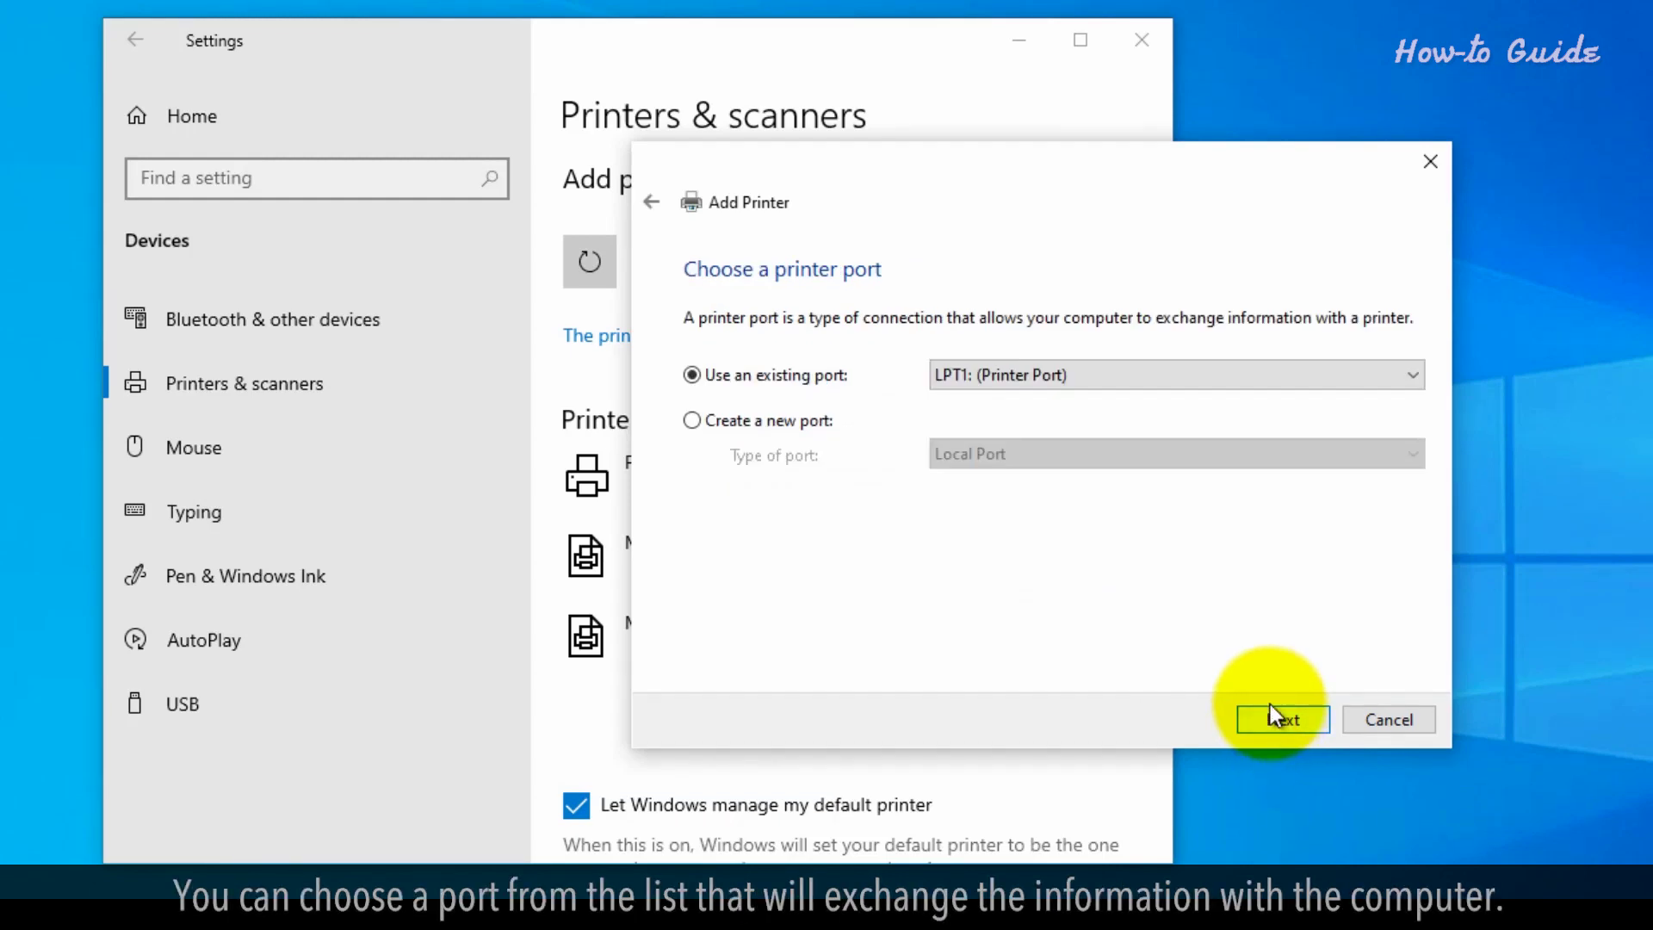
{"action": "left_click", "coordinate": [1175, 372]}
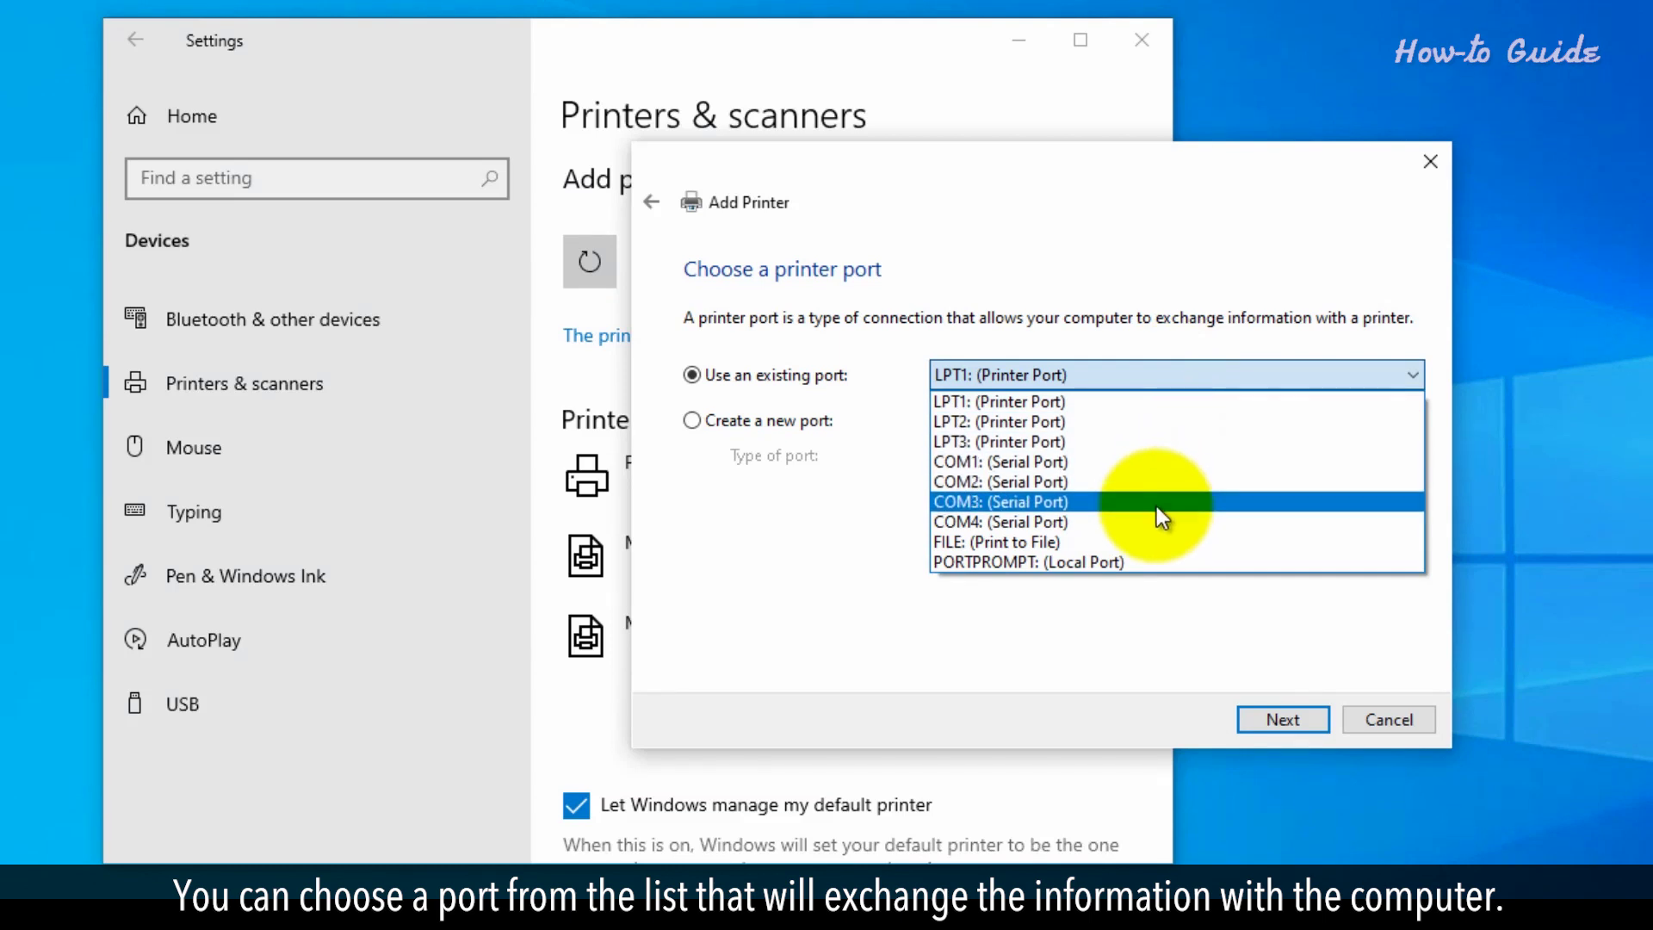
{"action": "left_click", "coordinate": [1131, 402]}
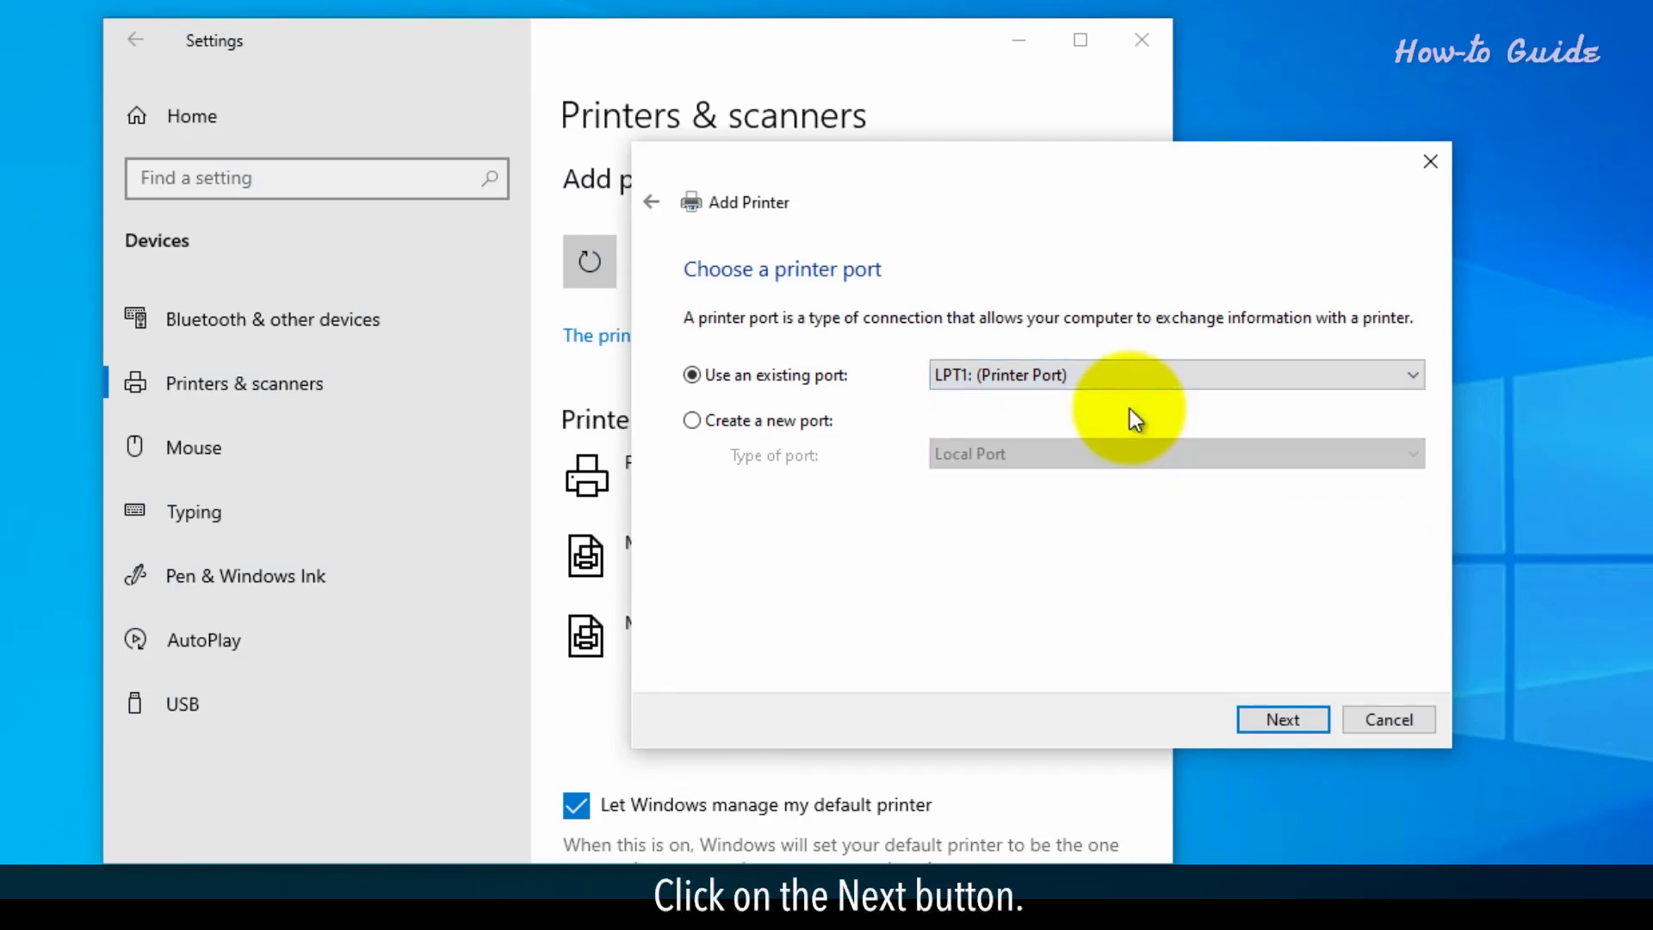
Pick manufacturer Microsoft and the Microsoft MS-XPS Class Driver 2 driver
{"action": "left_click", "coordinate": [1283, 720]}
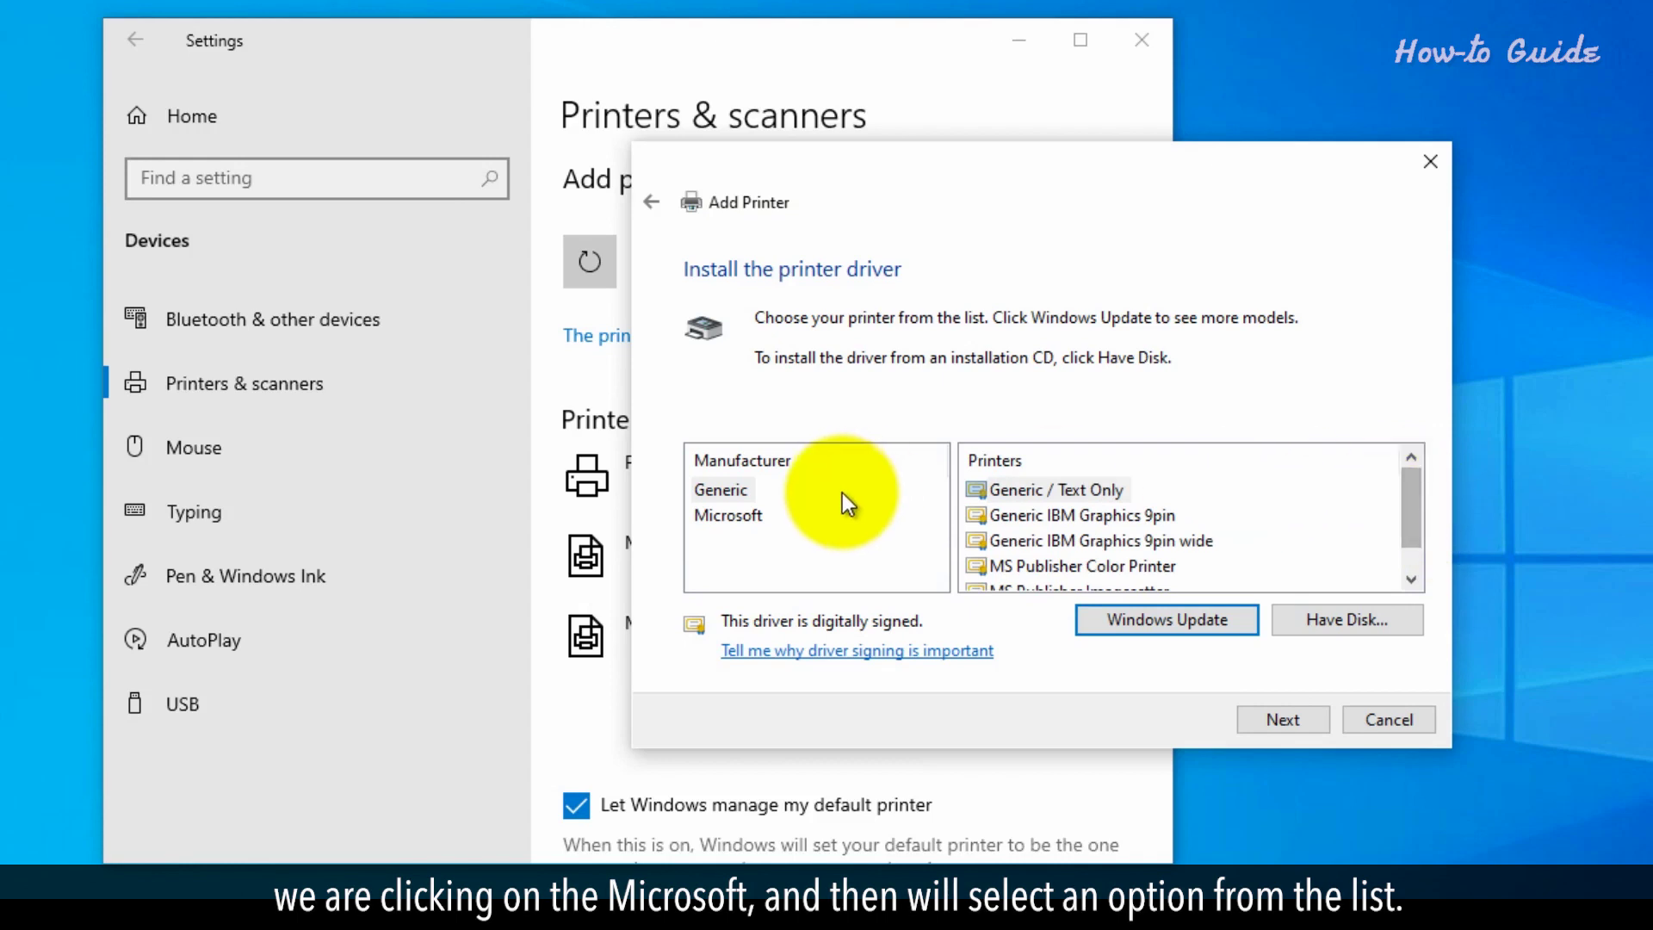
{"action": "left_click", "coordinate": [769, 514]}
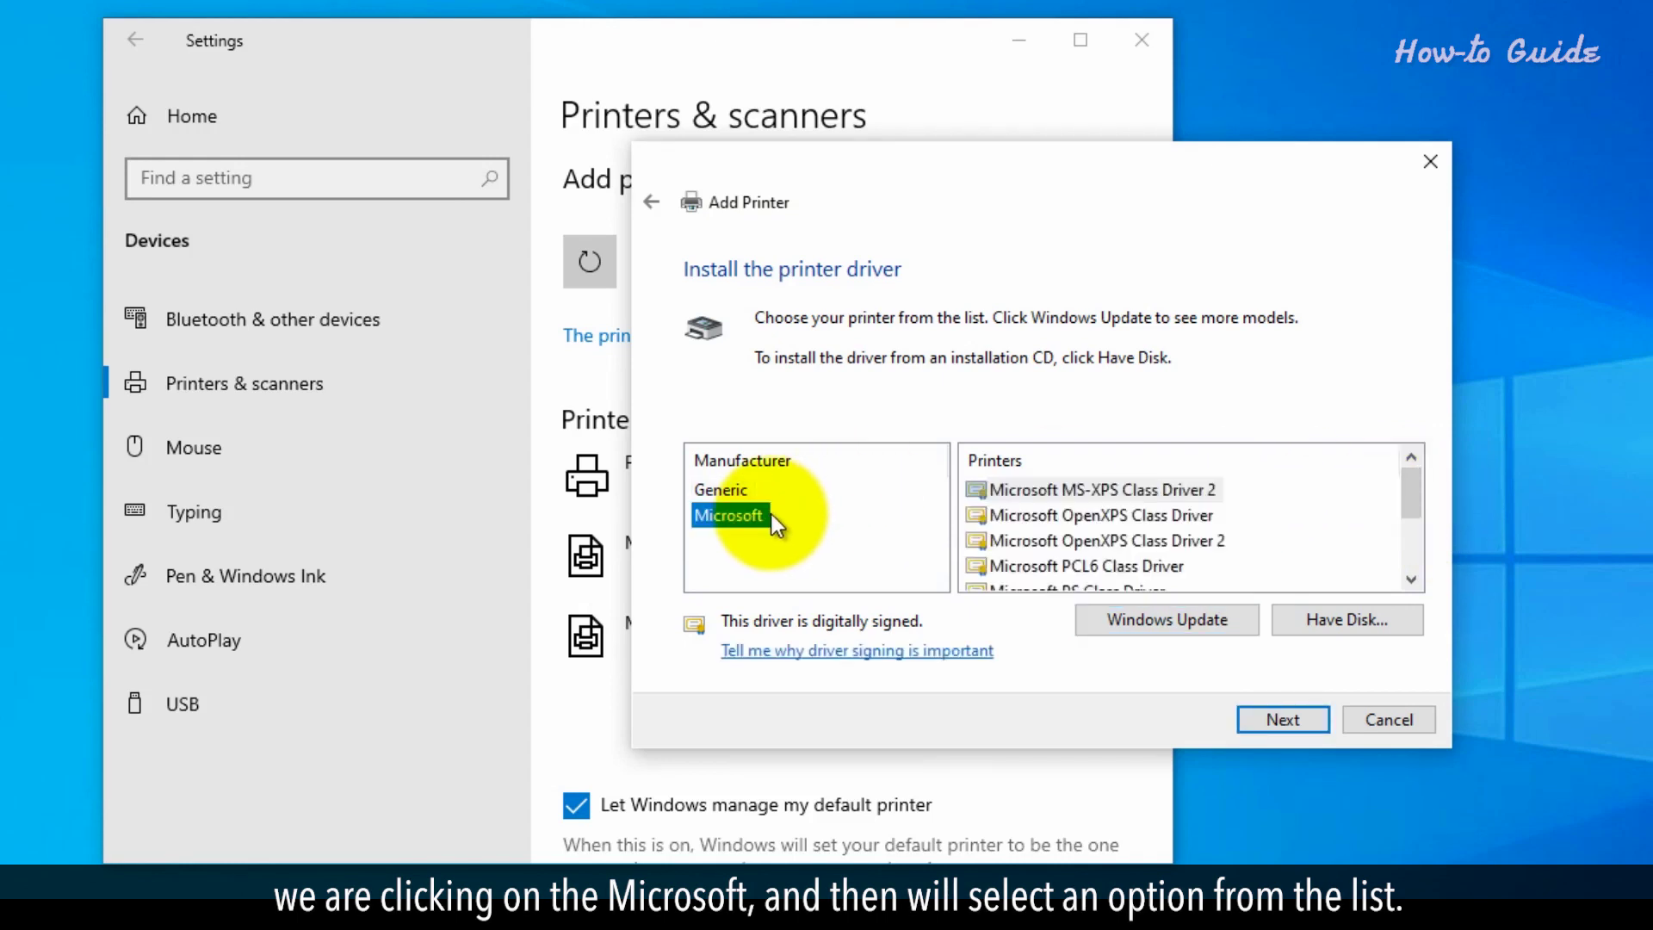
{"action": "left_click_drag", "start_coordinate": [1409, 493], "coordinate": [1406, 471]}
{"action": "left_click", "coordinate": [983, 488]}
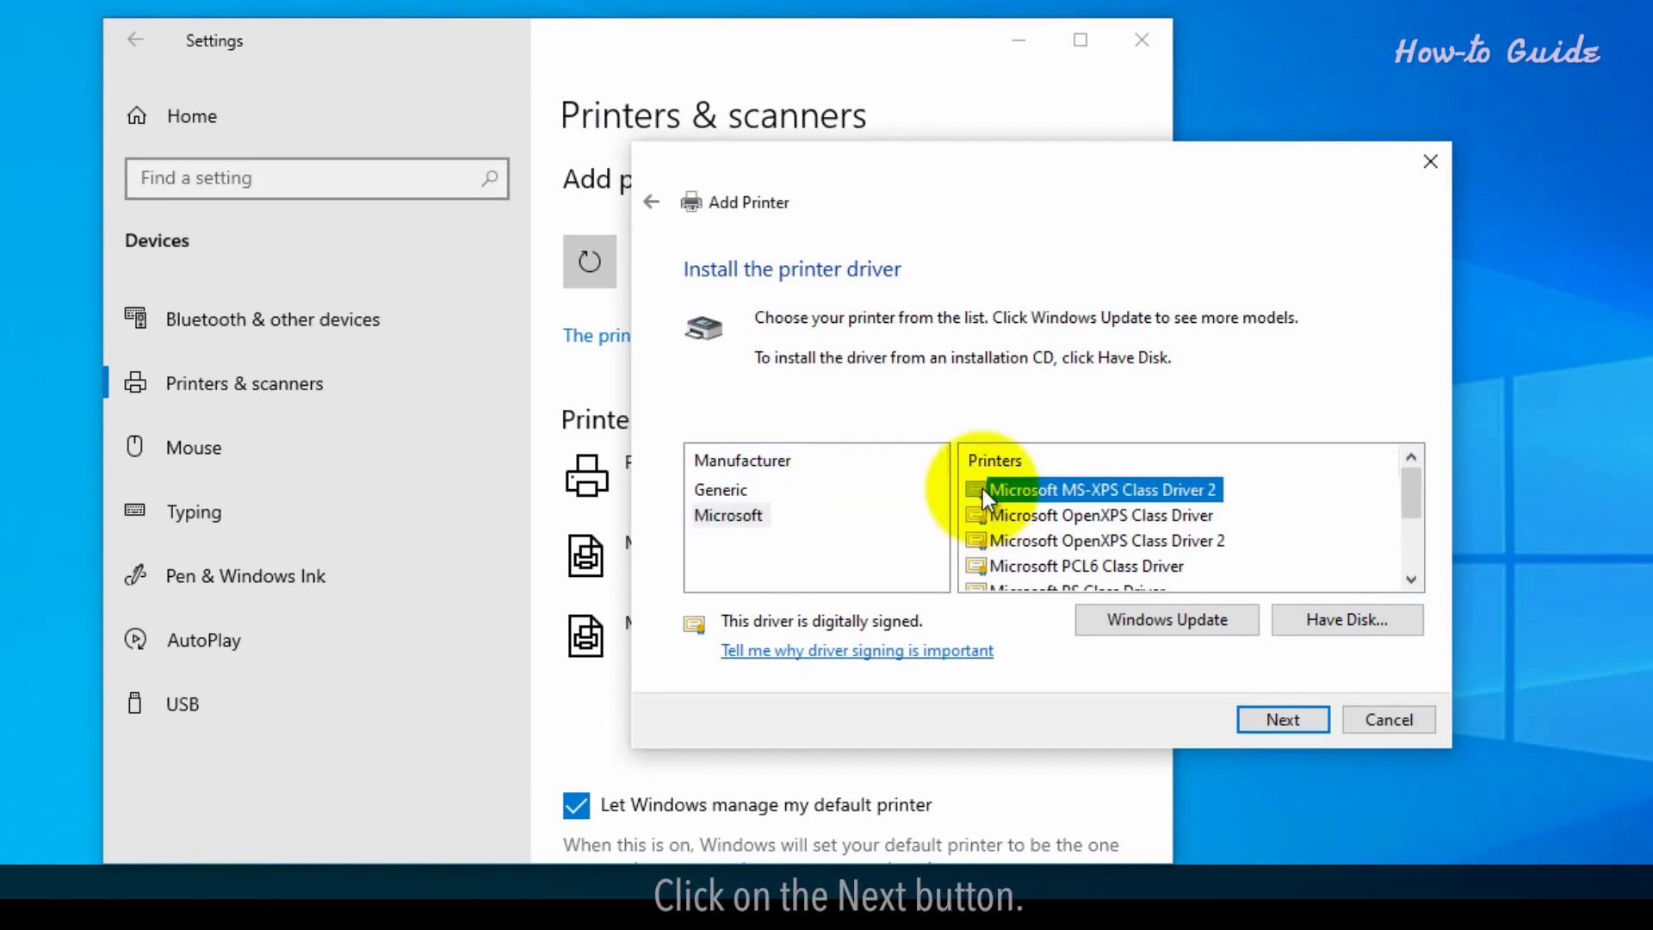
Confirm the driver and accept the default printer name to install the printer
{"action": "left_click", "coordinate": [1282, 719]}
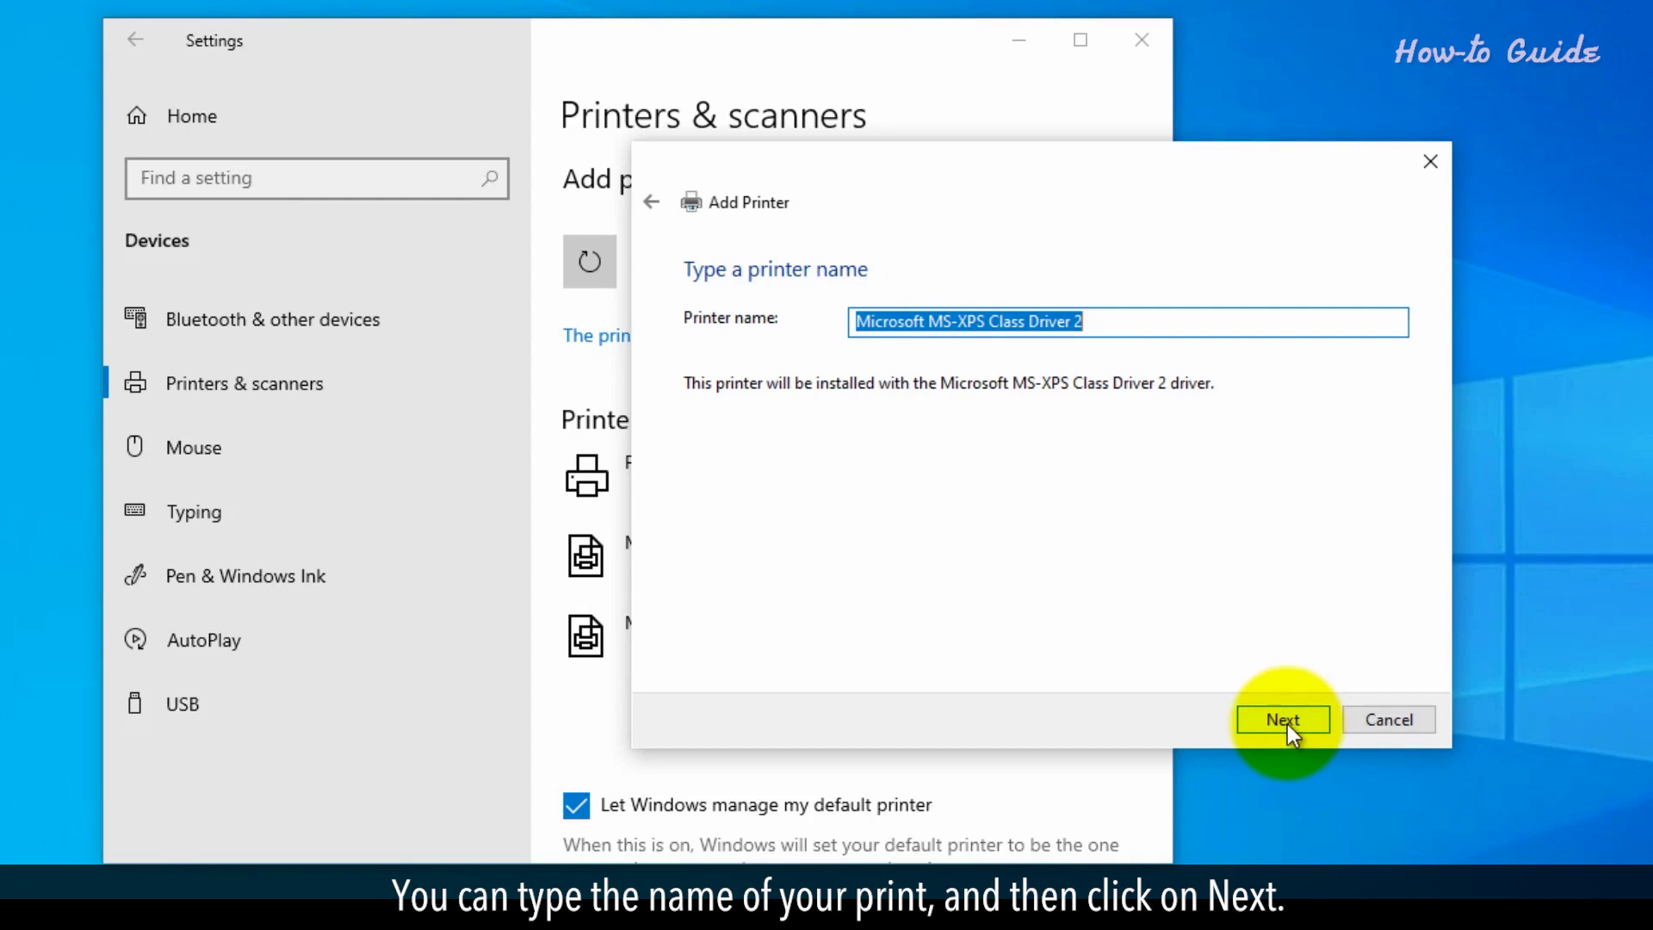
{"action": "left_click", "coordinate": [1287, 724]}
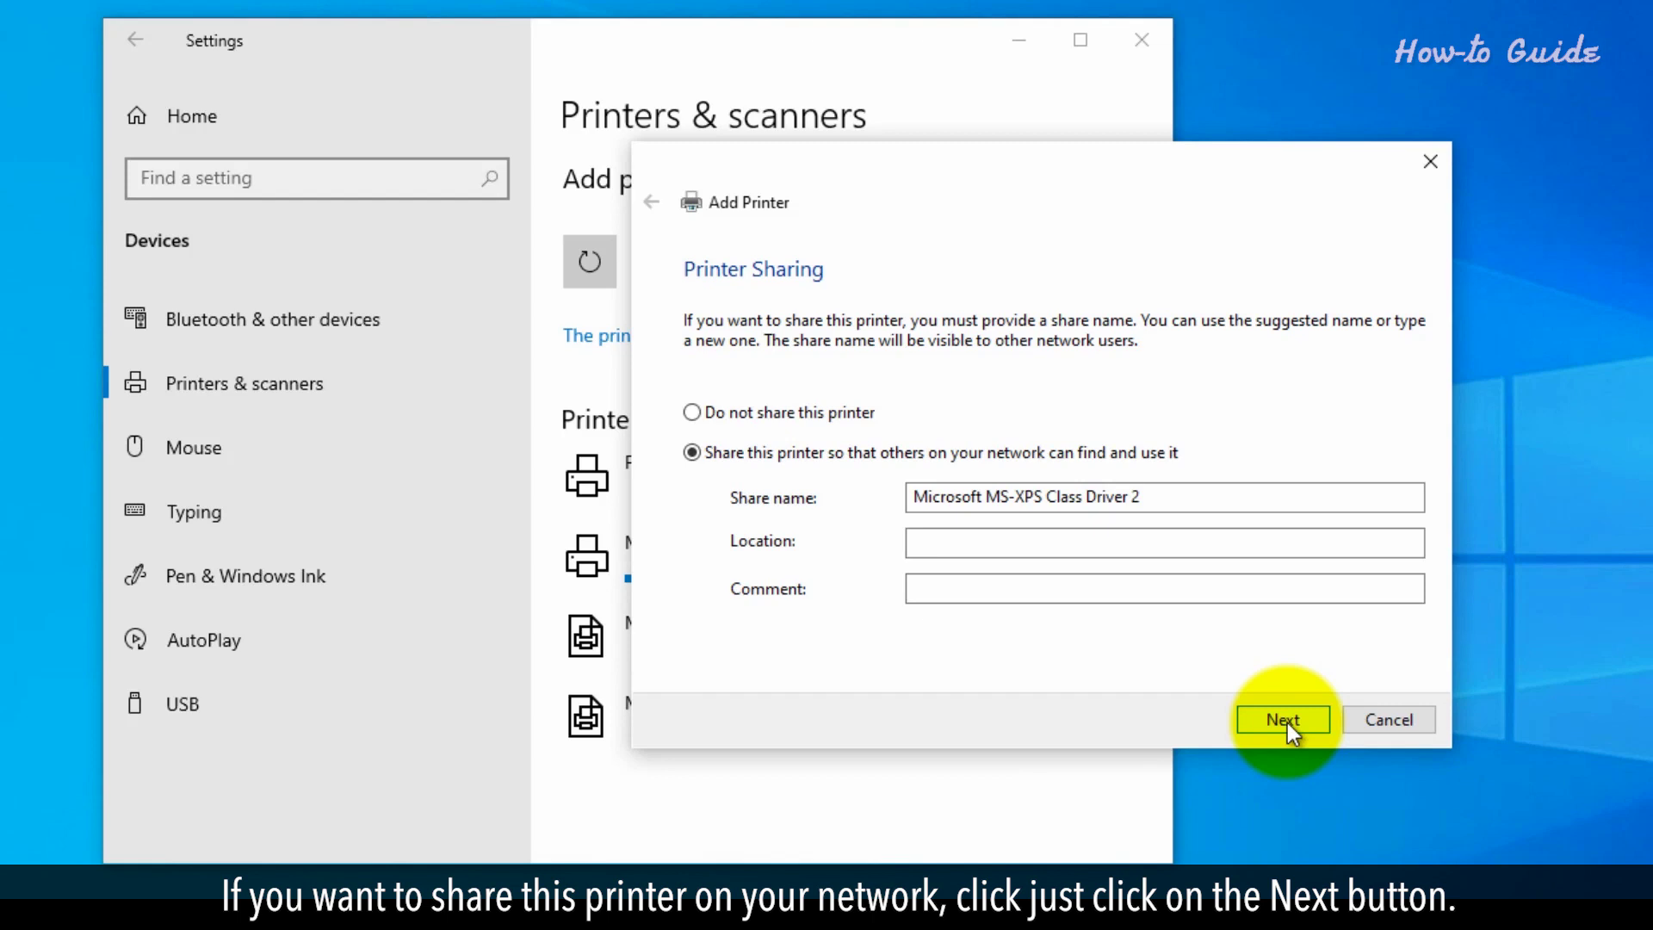
Accept the default Printer Sharing settings to finish installing Microsoft MS-XPS Class Driver 2
{"action": "left_click", "coordinate": [1288, 722]}
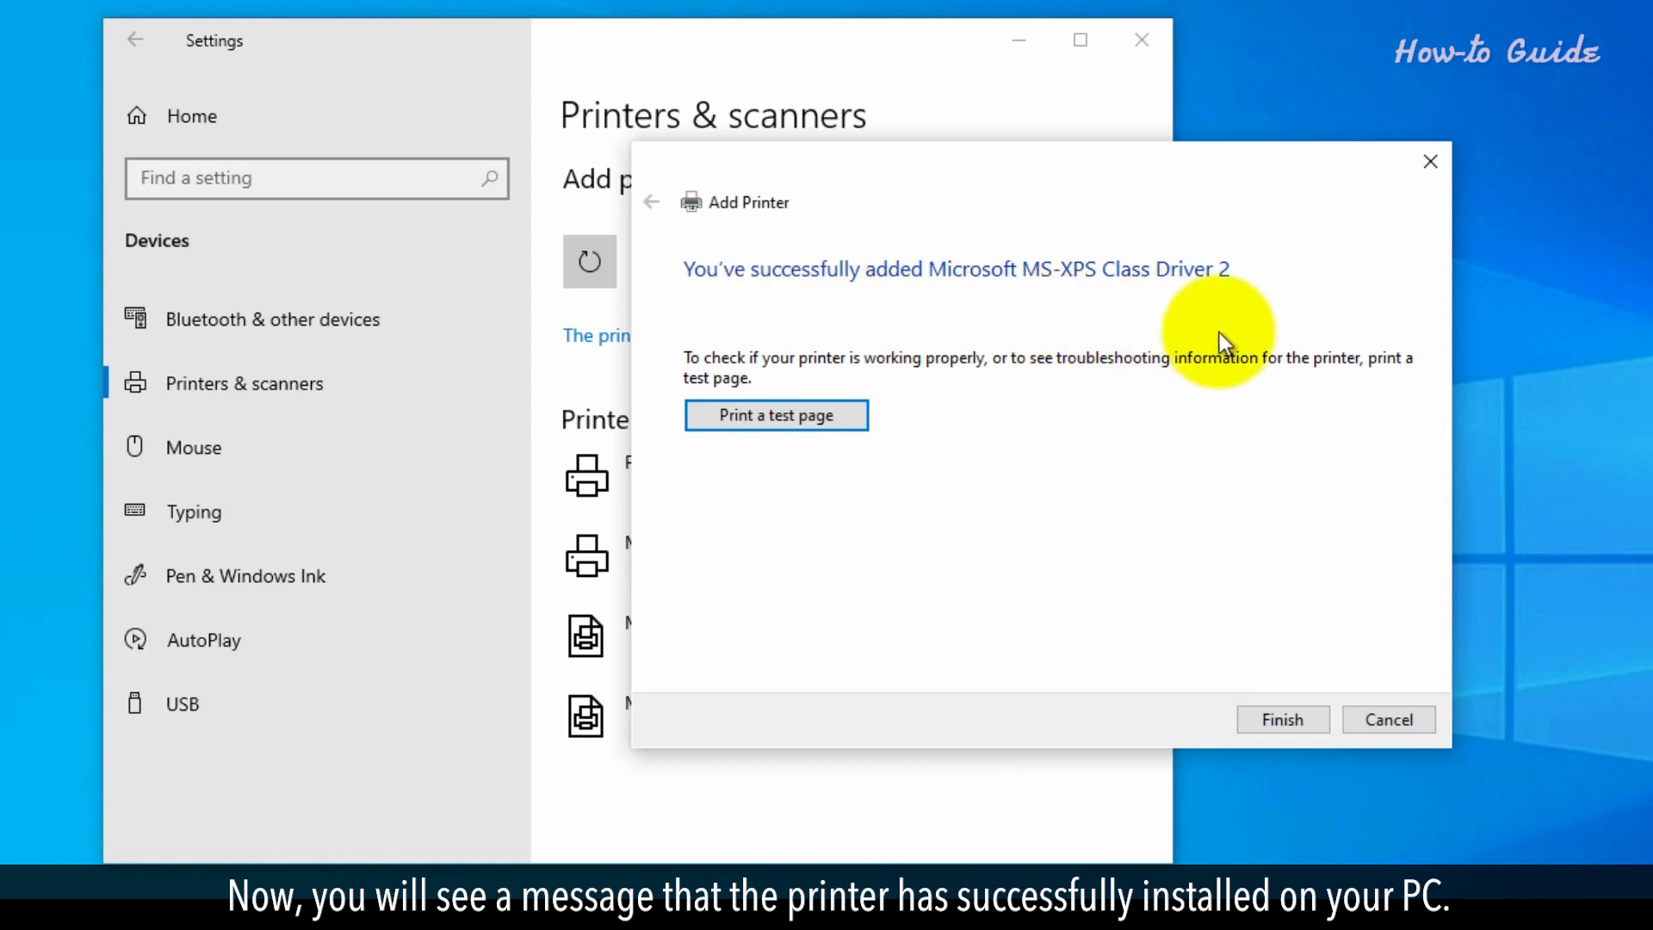
Close the Add Printer wizard with Finish and return to the Printers & scanners list
{"action": "left_click", "coordinate": [1266, 720]}
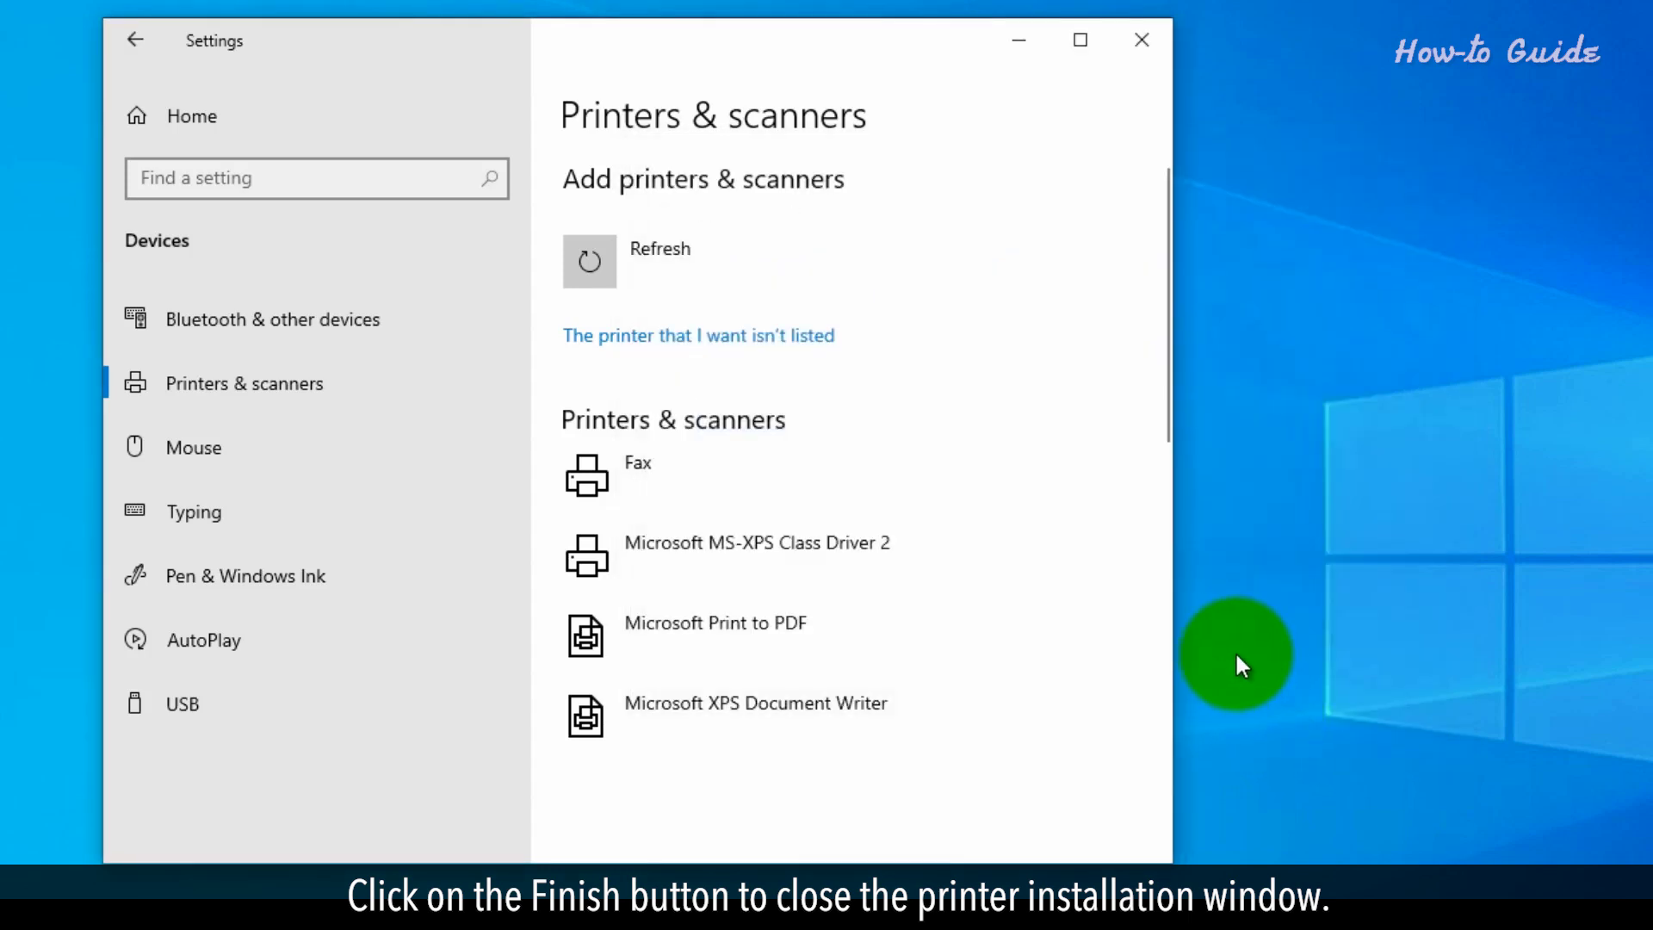